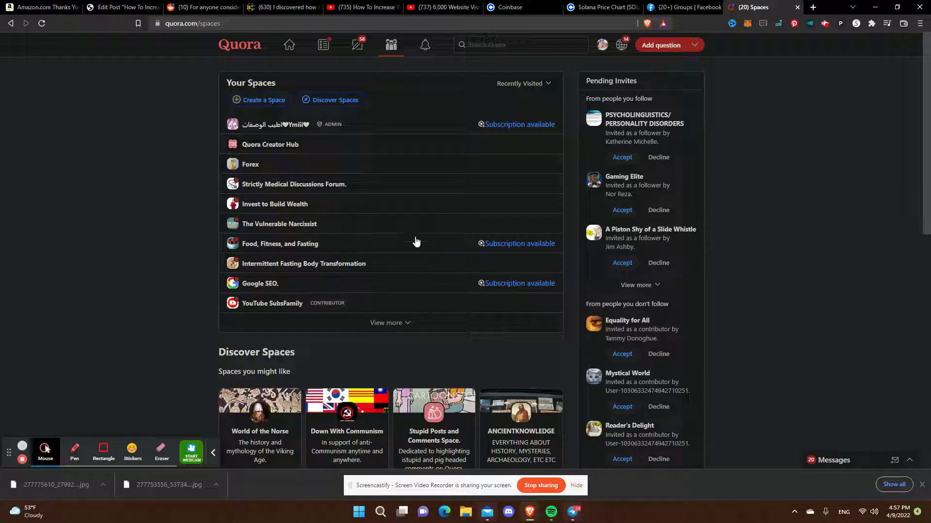
Look through your list of Quora spaces, close it, and scroll the page.
{"action": "left_click", "coordinate": [388, 57]}
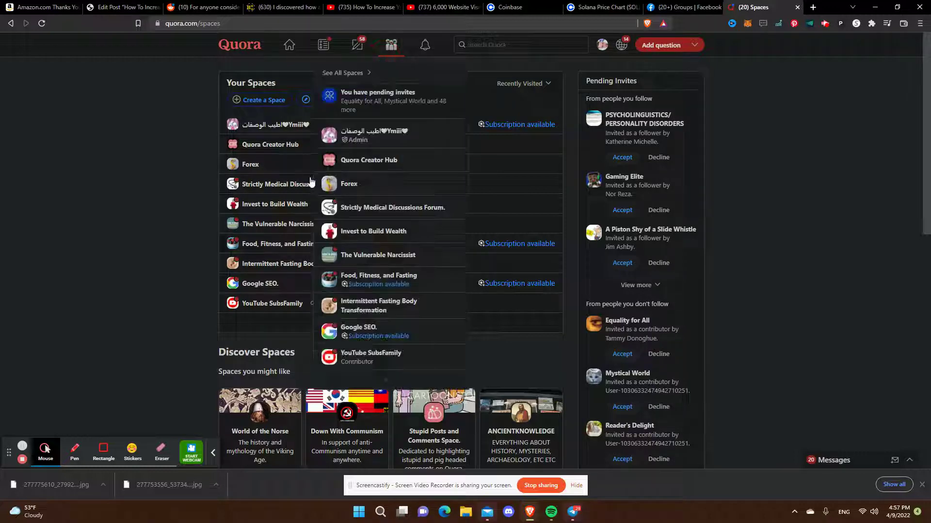
{"action": "scroll", "coordinate": [208, 234], "scroll_direction": "down", "scroll_amount": 4}
{"action": "left_click", "coordinate": [183, 237]}
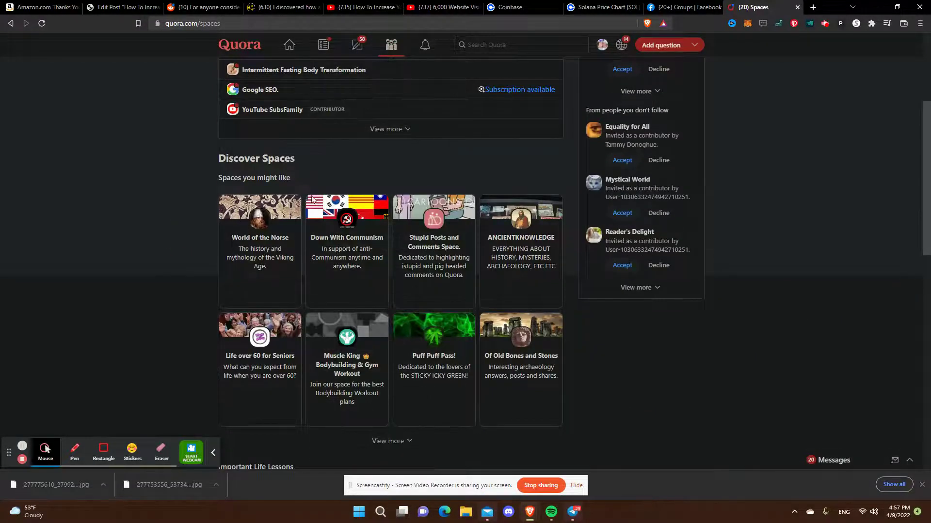
{"action": "scroll", "coordinate": [405, 239], "scroll_direction": "down", "scroll_amount": 4}
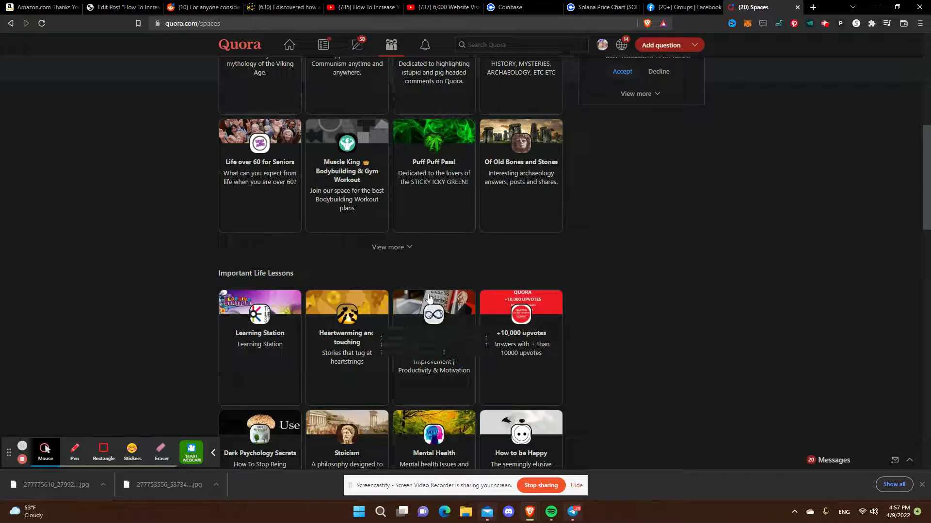
{"action": "scroll", "coordinate": [428, 299], "scroll_direction": "down", "scroll_amount": 2}
{"action": "scroll", "coordinate": [526, 363], "scroll_direction": "up", "scroll_amount": 2}
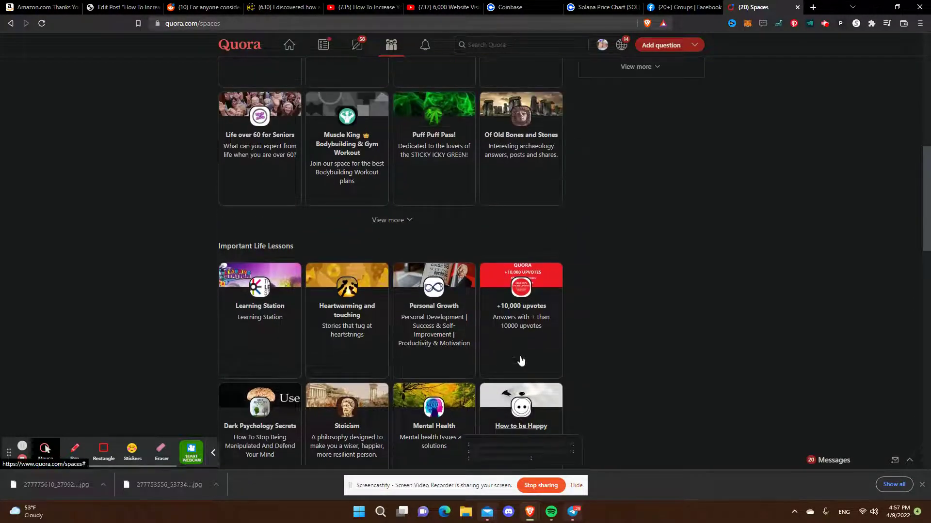
{"action": "scroll", "coordinate": [521, 361], "scroll_direction": "up", "scroll_amount": 3}
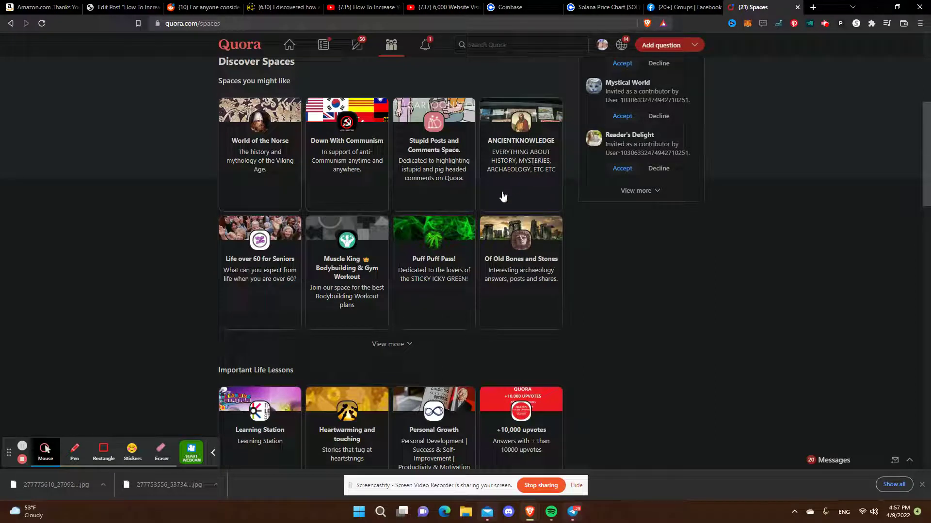
{"action": "scroll", "coordinate": [529, 155], "scroll_direction": "up", "scroll_amount": 3}
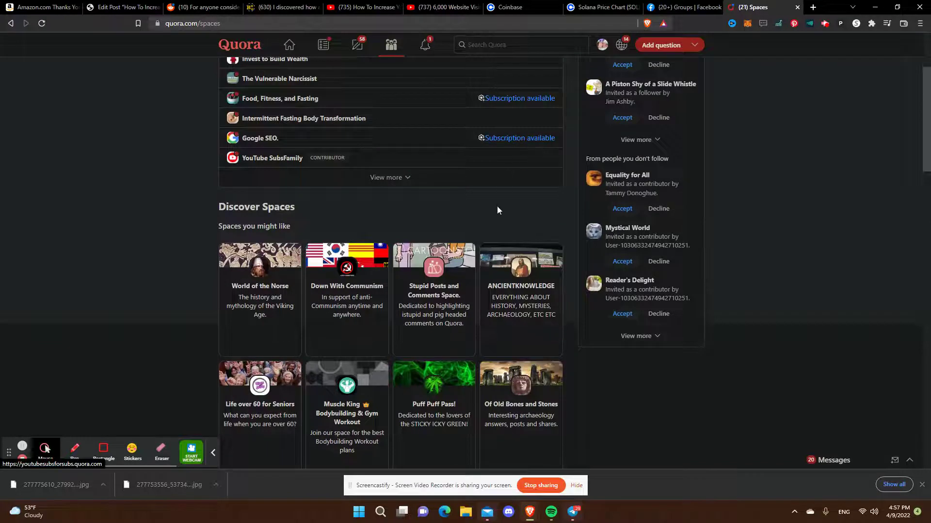
{"action": "scroll", "coordinate": [497, 206], "scroll_direction": "down", "scroll_amount": 2}
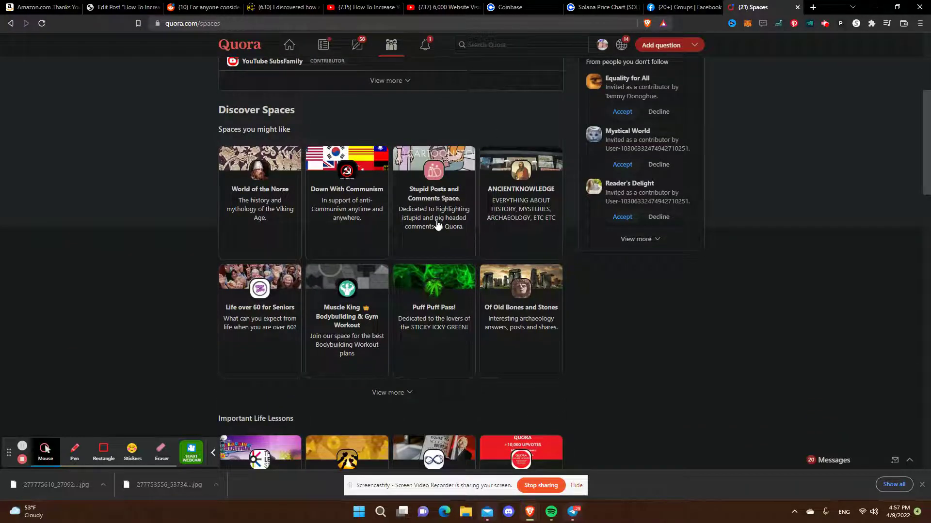
{"action": "scroll", "coordinate": [402, 199], "scroll_direction": "up", "scroll_amount": 5}
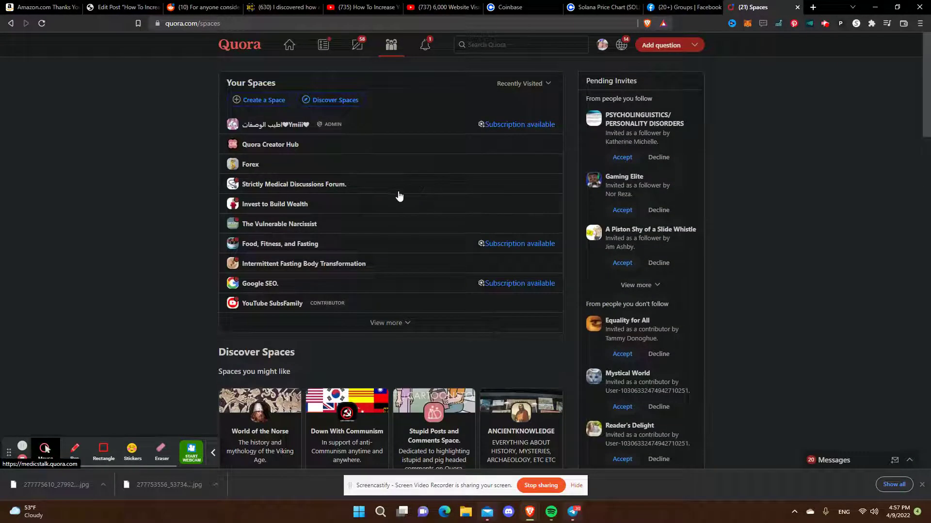
Start a new space and delete the suggested name from the Name field.
{"action": "left_click", "coordinate": [270, 102]}
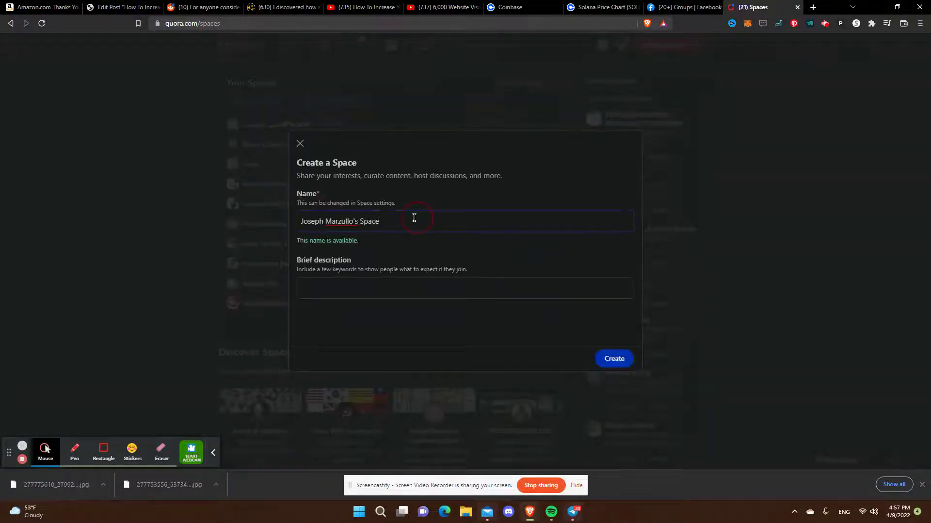
{"action": "left_click_drag", "start_coordinate": [413, 218], "coordinate": [294, 216]}
{"action": "key", "text": "BackSpace"}
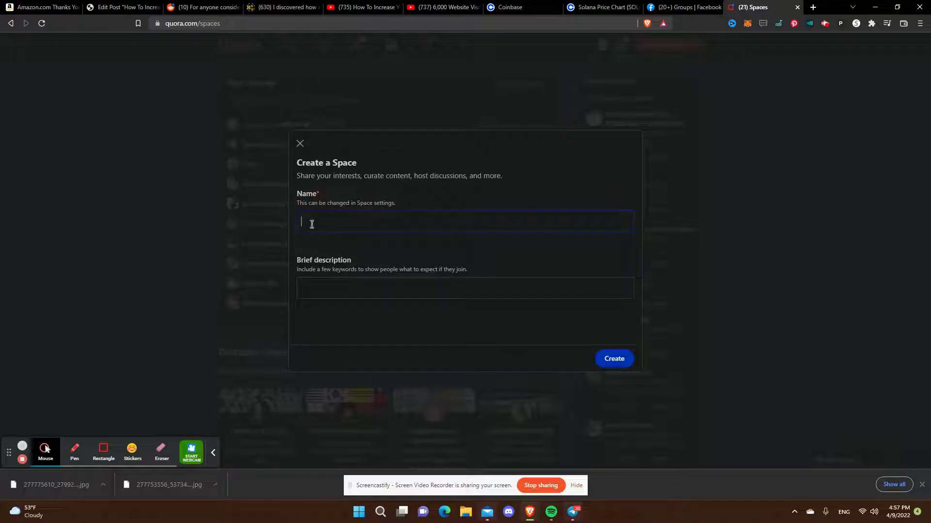
Browse Facebook's Suggested, Popular near you and More suggestions group sections.
{"action": "left_click", "coordinate": [678, 5]}
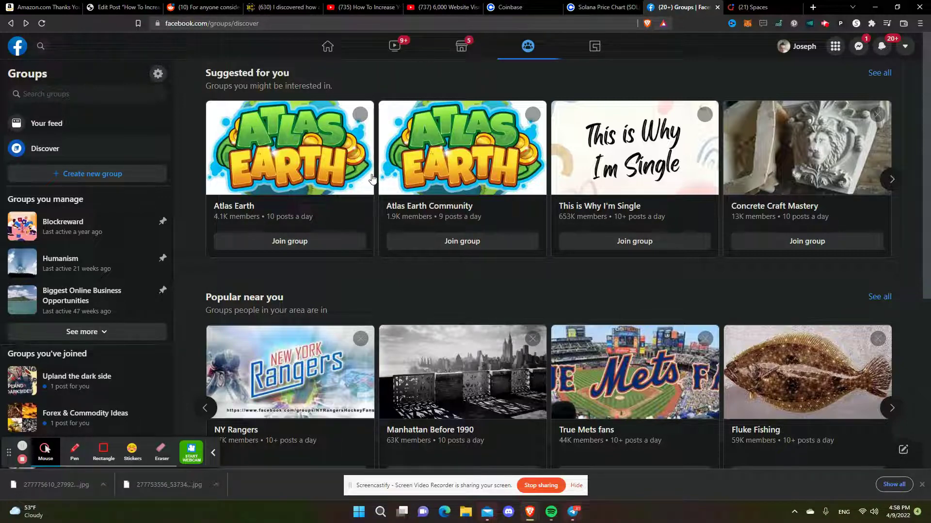
{"action": "scroll", "coordinate": [373, 194], "scroll_direction": "down", "scroll_amount": 4}
{"action": "scroll", "coordinate": [349, 206], "scroll_direction": "up", "scroll_amount": 5}
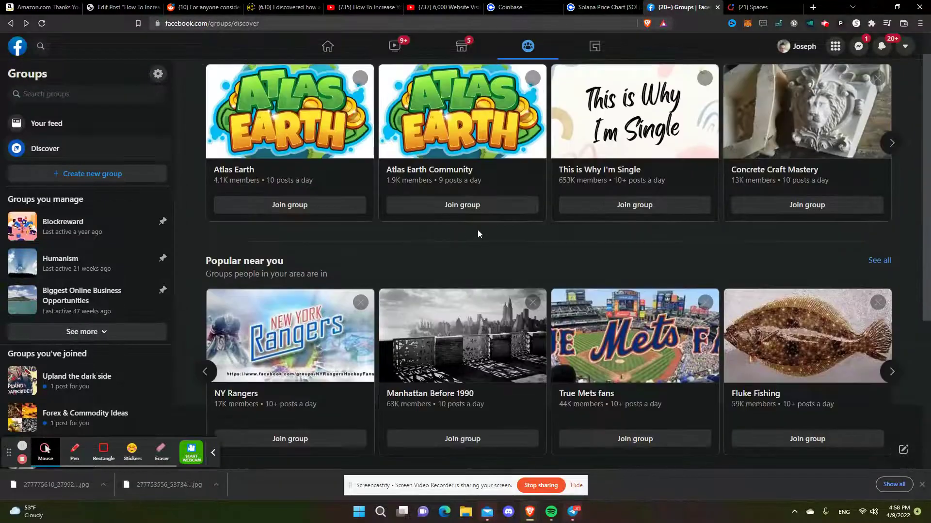
{"action": "scroll", "coordinate": [703, 383], "scroll_direction": "down", "scroll_amount": 5}
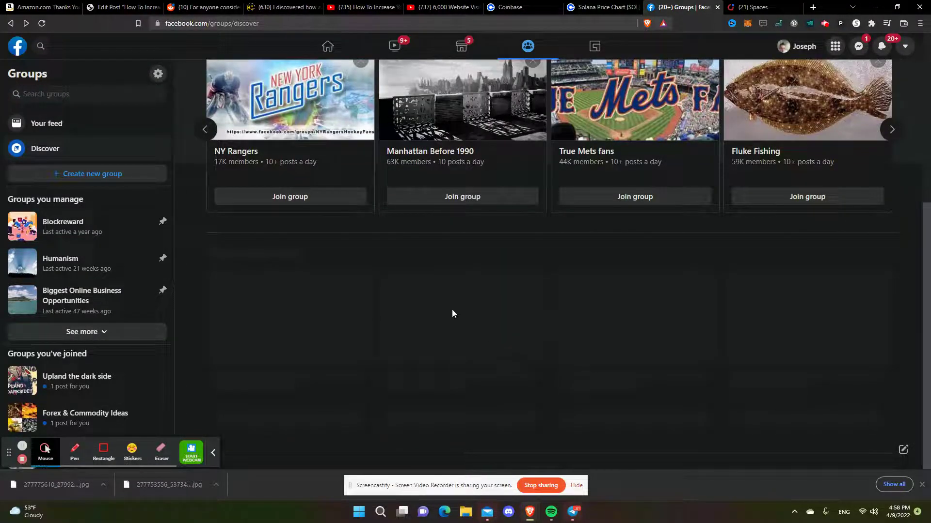
{"action": "scroll", "coordinate": [290, 257], "scroll_direction": "down", "scroll_amount": 2}
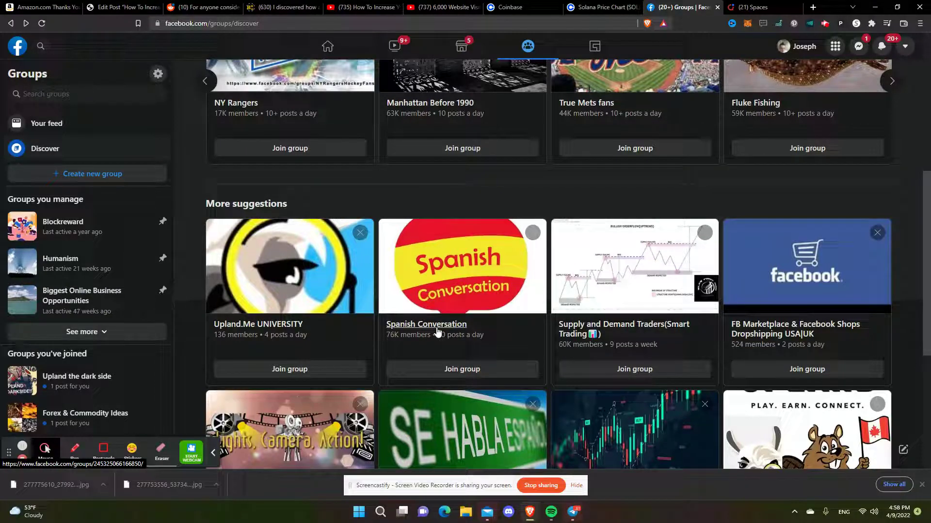
{"action": "scroll", "coordinate": [533, 358], "scroll_direction": "down", "scroll_amount": 1}
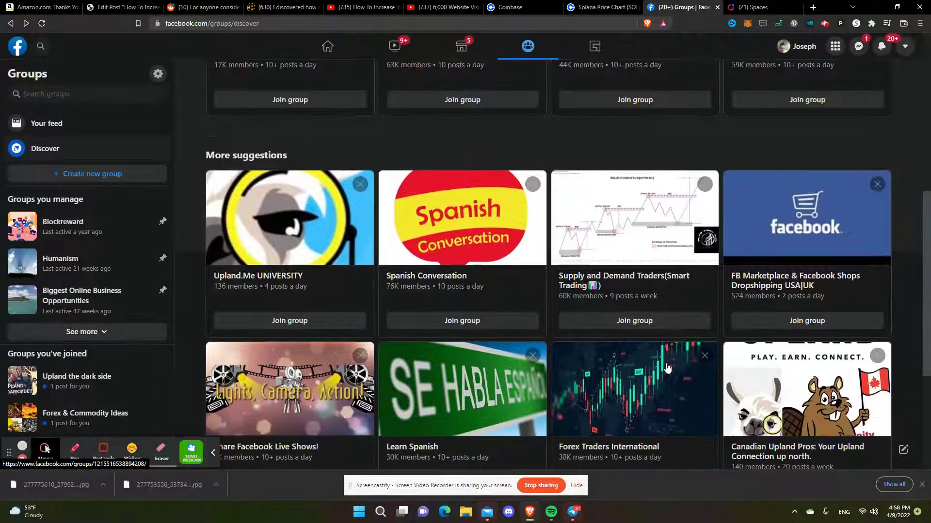
{"action": "scroll", "coordinate": [667, 368], "scroll_direction": "down", "scroll_amount": 4}
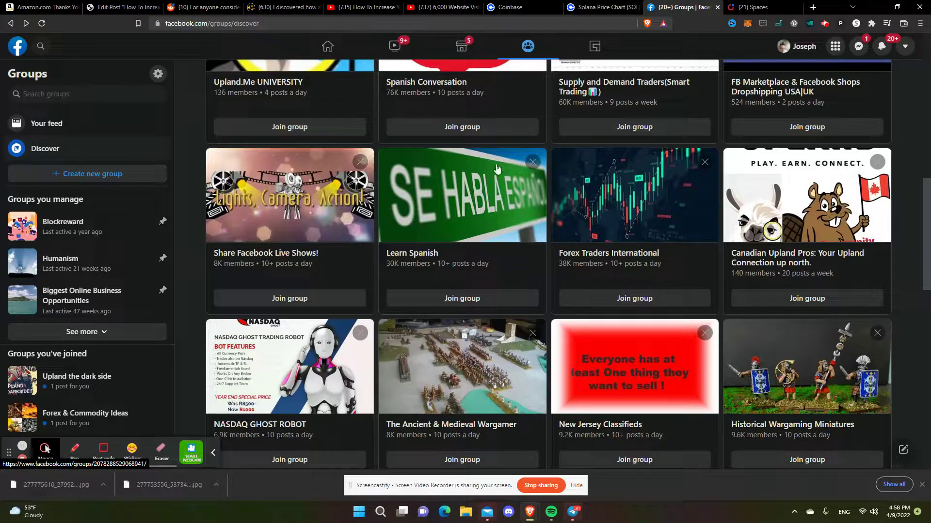
Name the Quora space 'Spanish Conversation', move to Brief description, then go back to Facebook.
{"action": "left_click", "coordinate": [754, 5]}
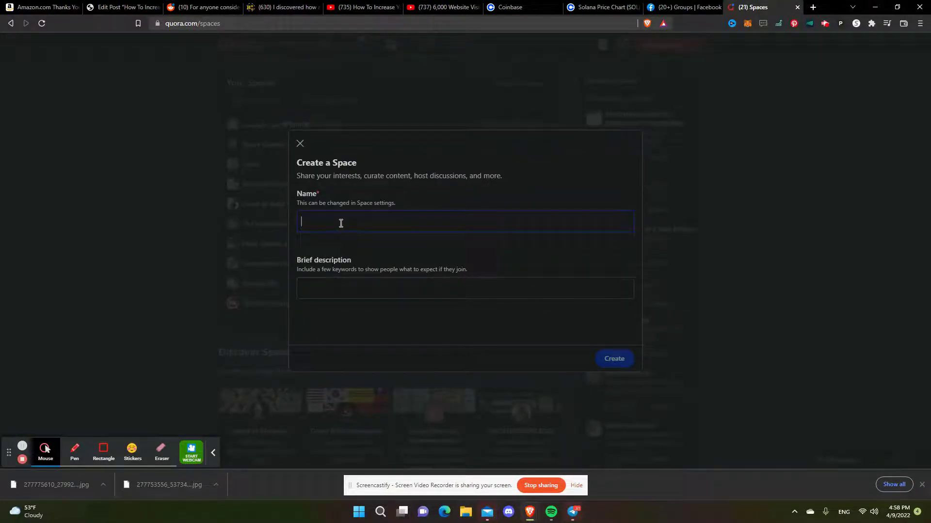
{"action": "type", "text": "hhhh"}
{"action": "key", "text": "BackSpace"}
{"action": "key", "text": "BackSpace"}
{"action": "type", "text": "Spanish Conversation"}
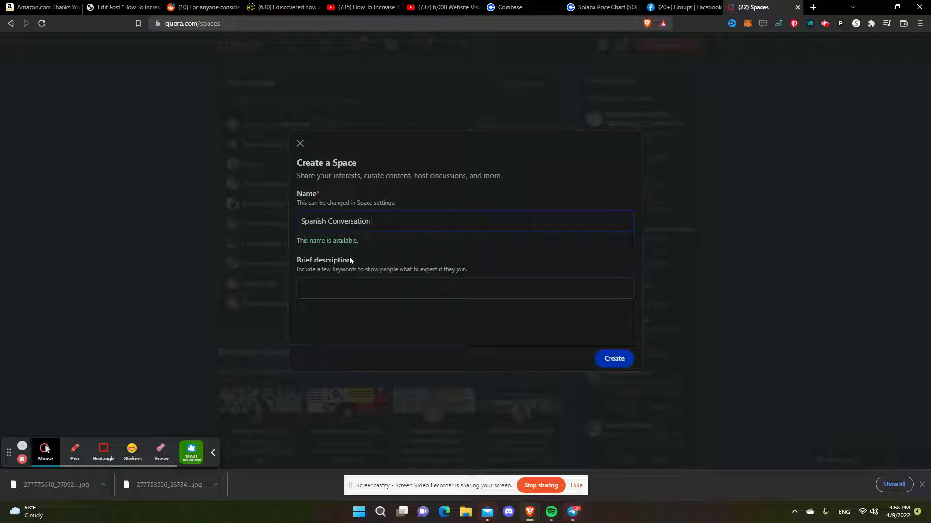
{"action": "left_click", "coordinate": [369, 294]}
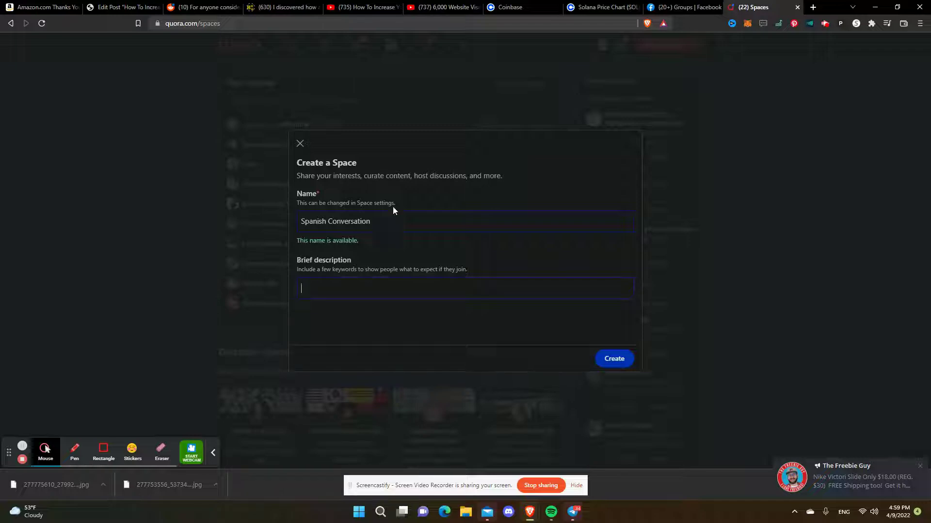
{"action": "left_click", "coordinate": [684, 8]}
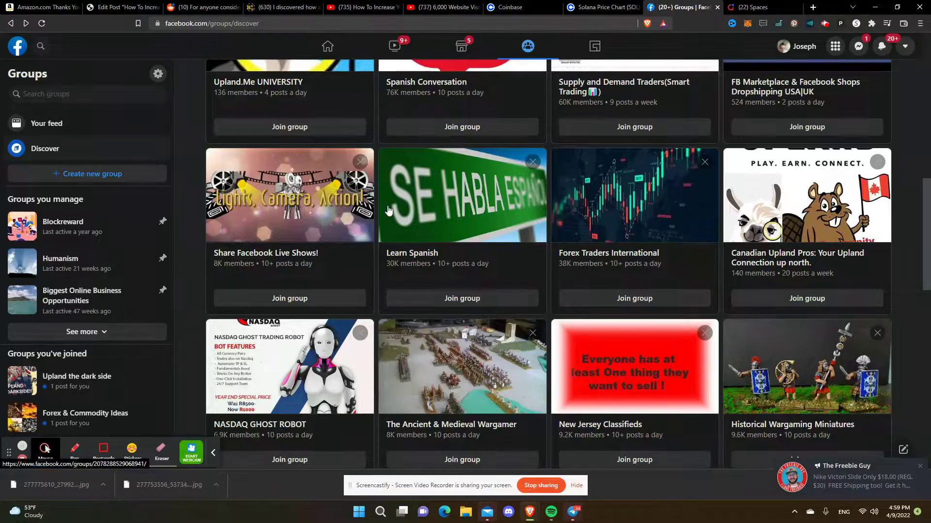
{"action": "scroll", "coordinate": [333, 378], "scroll_direction": "down", "scroll_amount": 13}
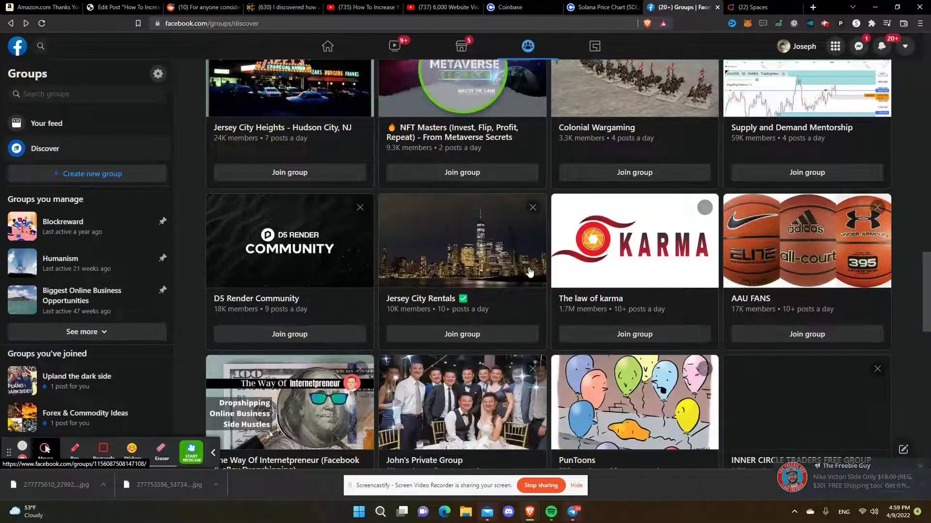
{"action": "scroll", "coordinate": [481, 275], "scroll_direction": "down", "scroll_amount": 3}
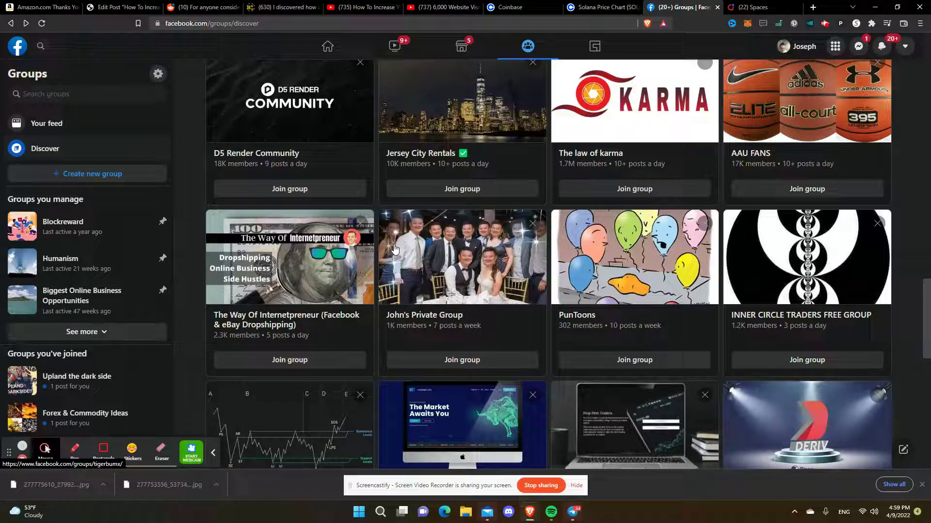
{"action": "scroll", "coordinate": [395, 249], "scroll_direction": "down", "scroll_amount": 3}
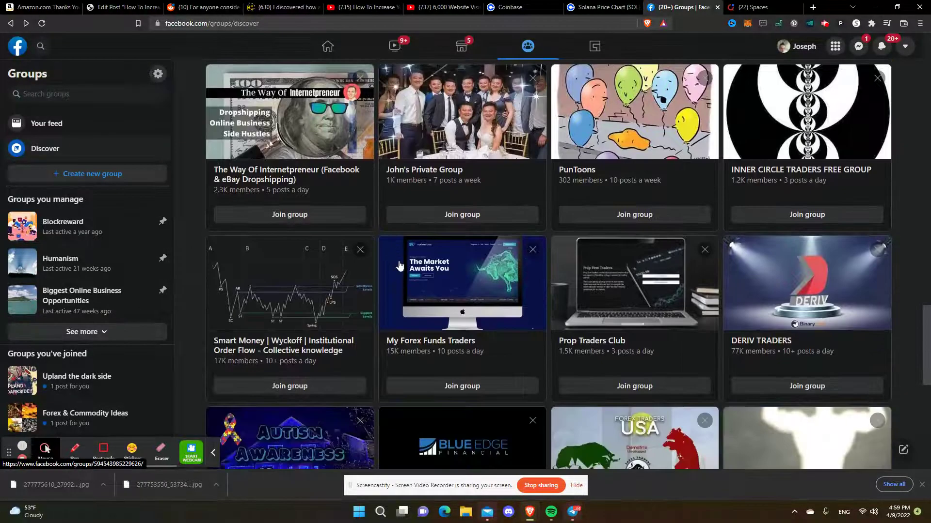
{"action": "scroll", "coordinate": [294, 353], "scroll_direction": "down", "scroll_amount": 5}
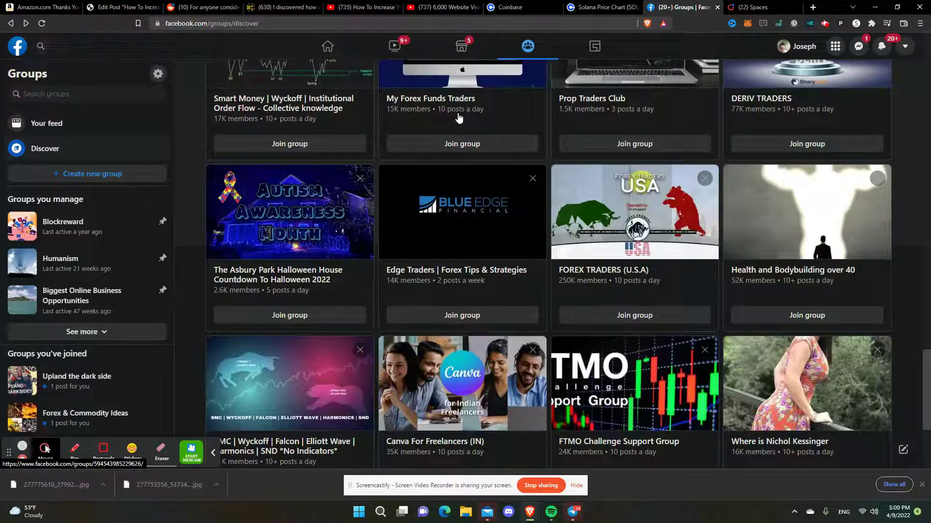
{"action": "key", "text": "ctrl+Tab"}
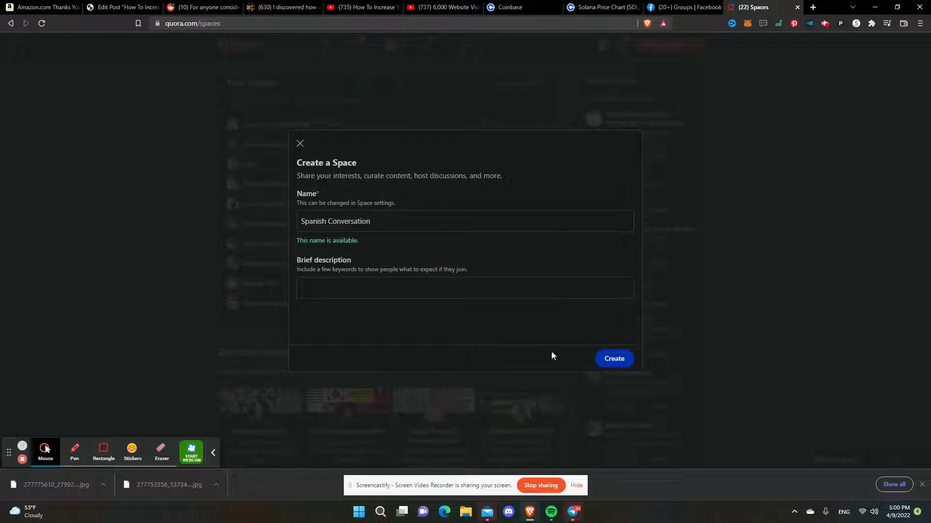
Close the Create a Space dialog and open the Quora notifications.
{"action": "left_click", "coordinate": [300, 143]}
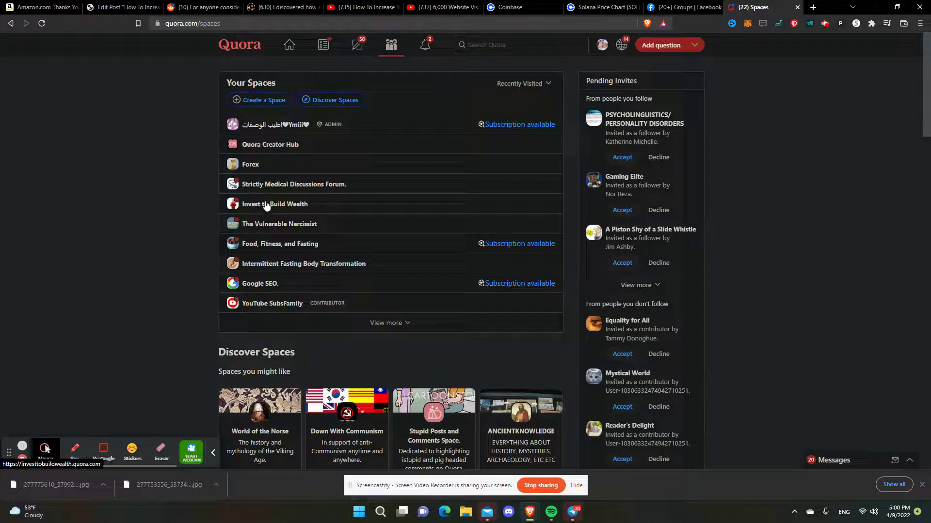
{"action": "left_click", "coordinate": [425, 44]}
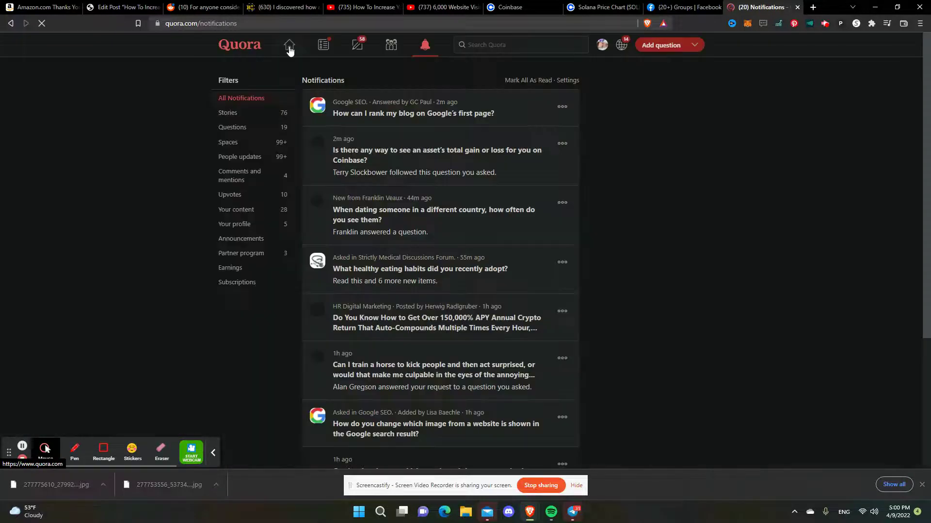
Go to the Quora home feed and close the extra question page.
{"action": "left_click", "coordinate": [288, 49]}
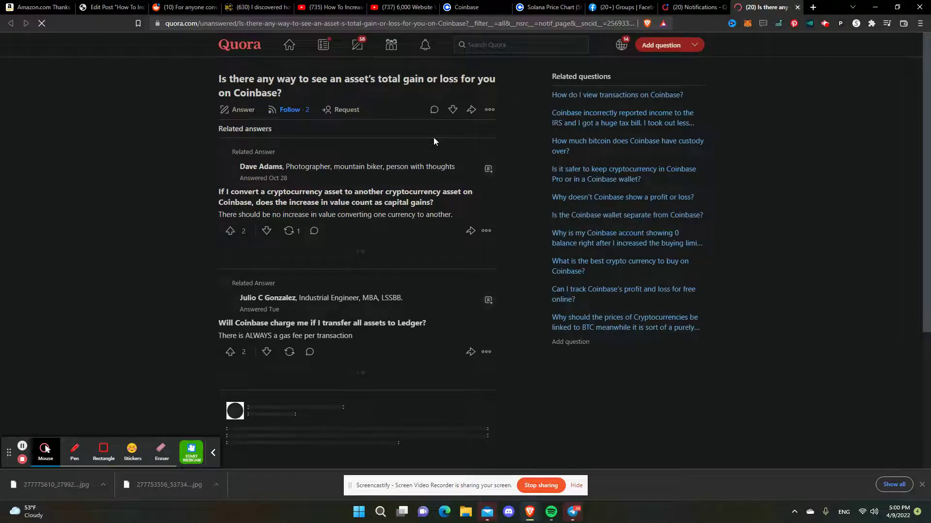
{"action": "key", "text": "ctrl+w"}
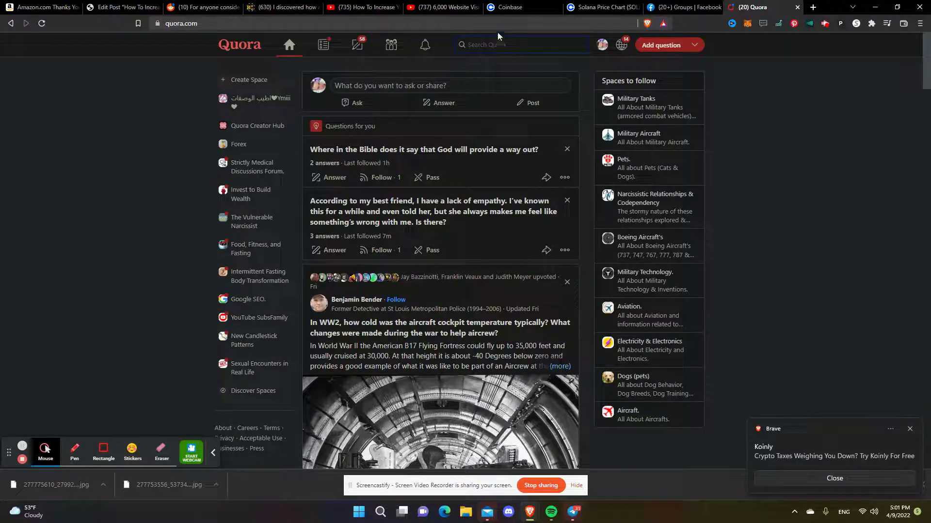
{"action": "left_click", "coordinate": [826, 24]}
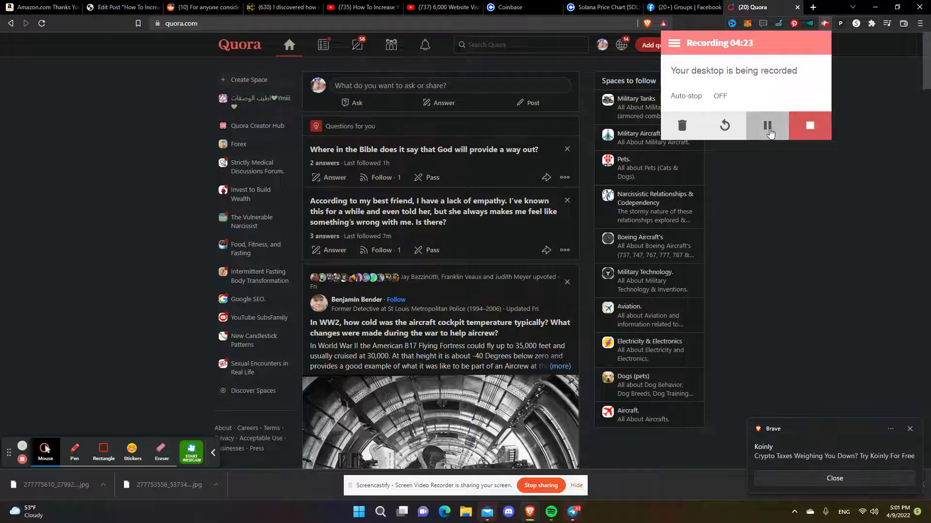